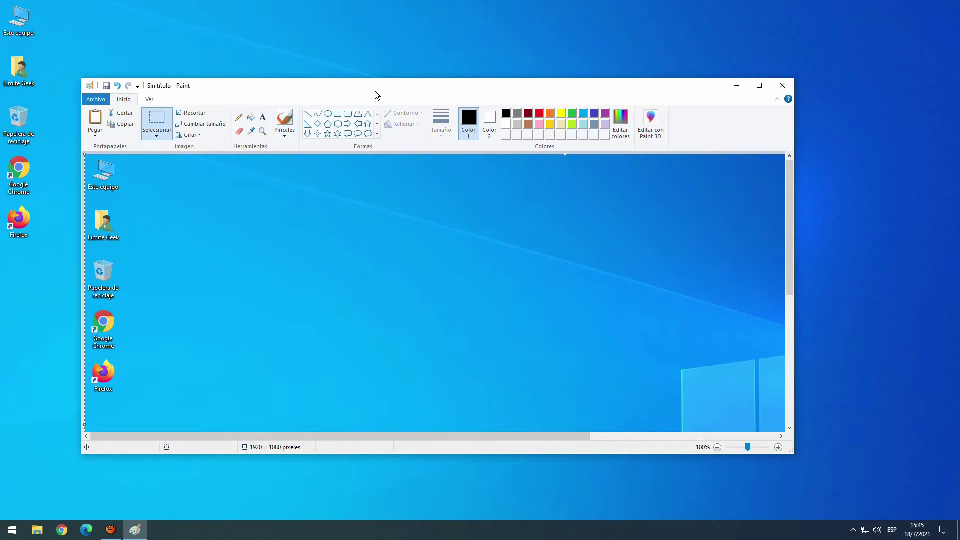
Save the pasted full-screen capture as a PNG named captura on the Escritorio and close Paint
mouse_move(768, 376)
mouse_down()
mouse_move(822, 435)
mouse_move(905, 481)
mouse_up()
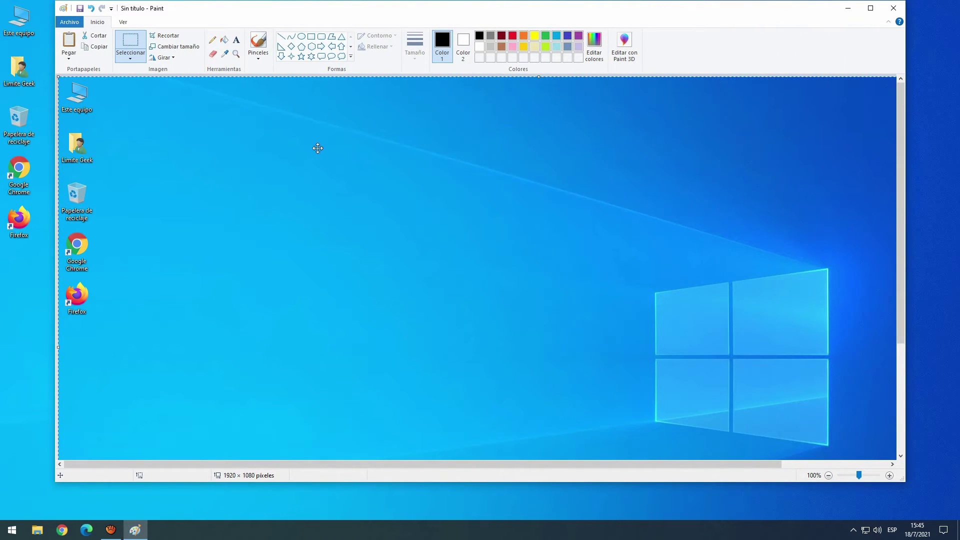
click(72, 22)
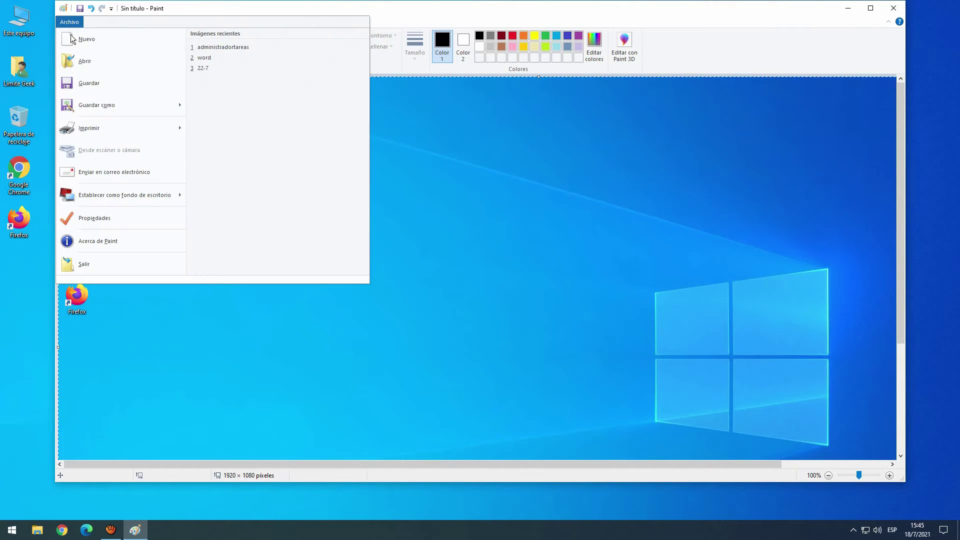
click(132, 107)
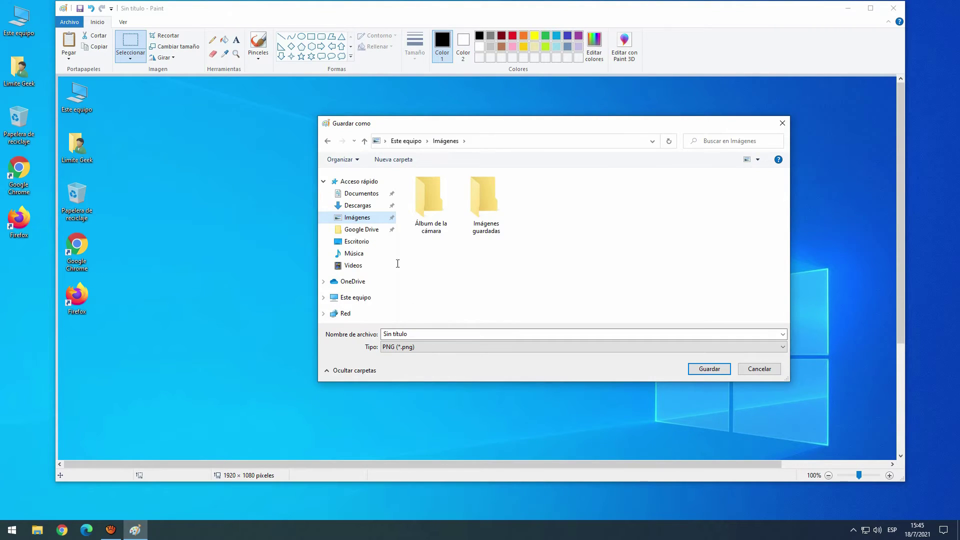
click(356, 241)
click(437, 333)
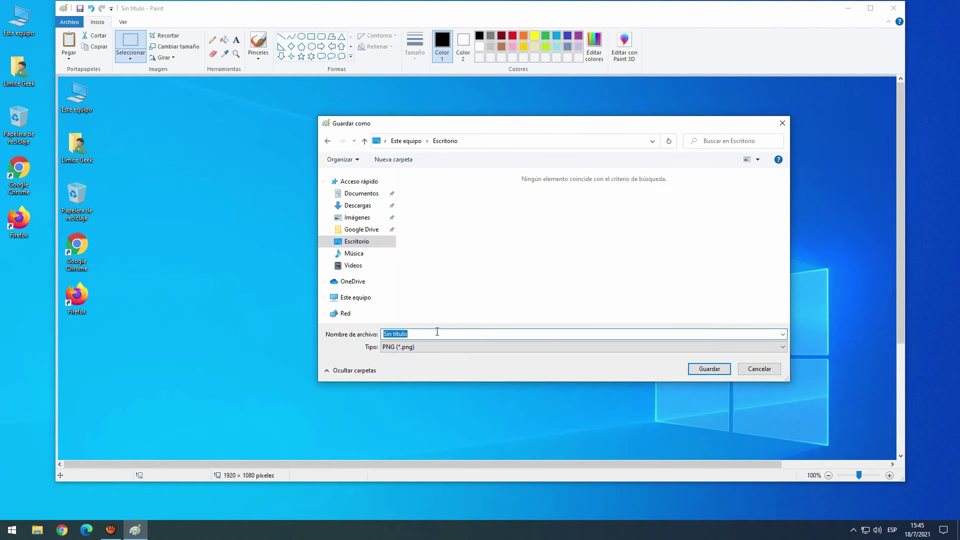
text(captura)
key(Return)
key(alt+F4)
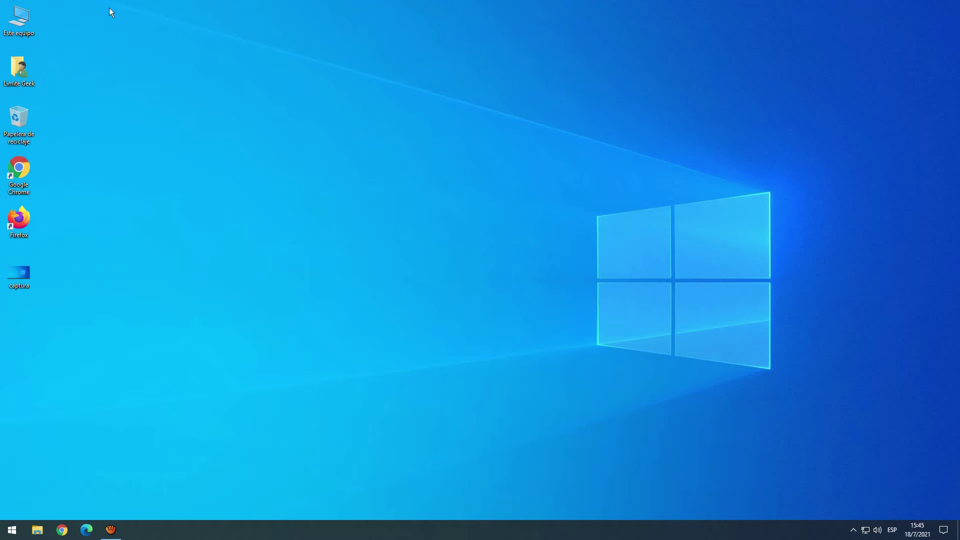
Look in the Capturas de pantalla folder inside the user's Imágenes folder for the automatically saved screenshot
double_click(10, 59)
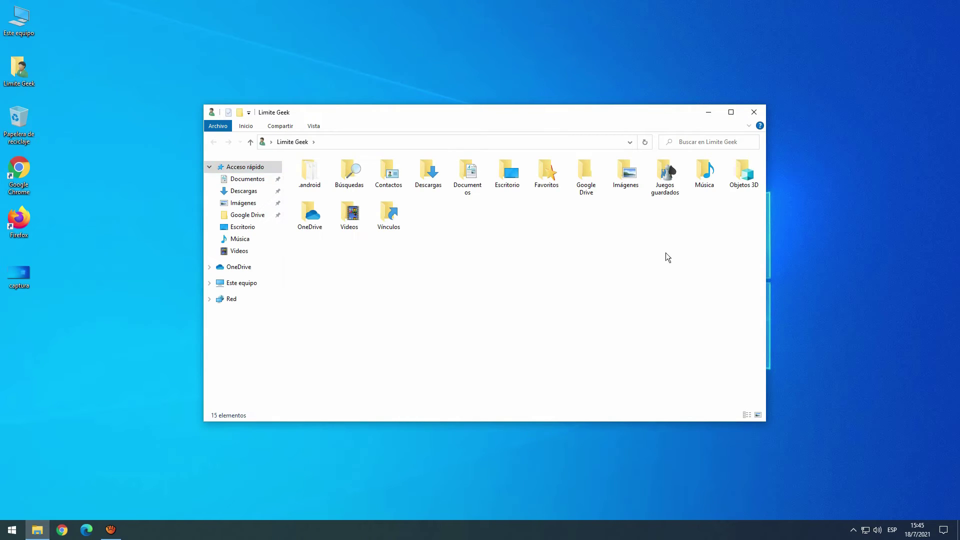
double_click(625, 178)
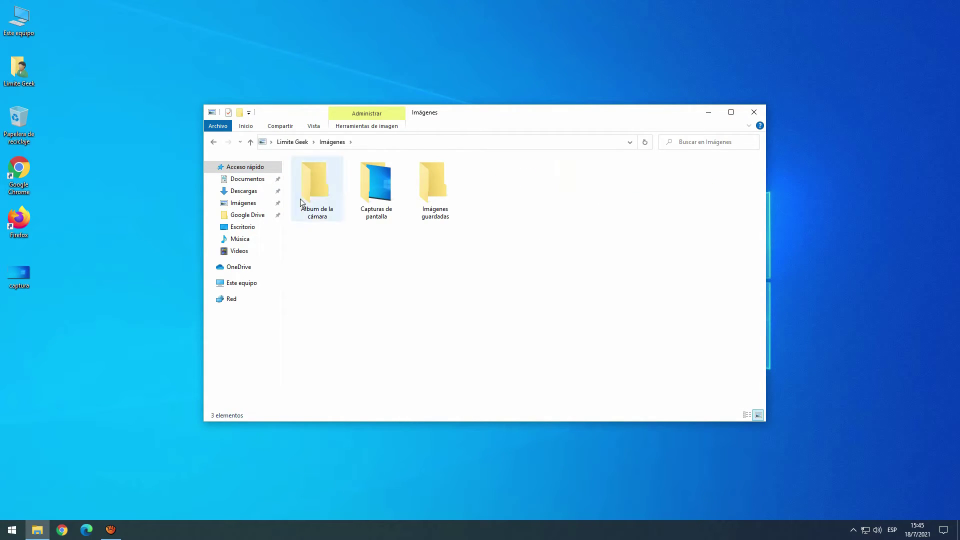
double_click(377, 186)
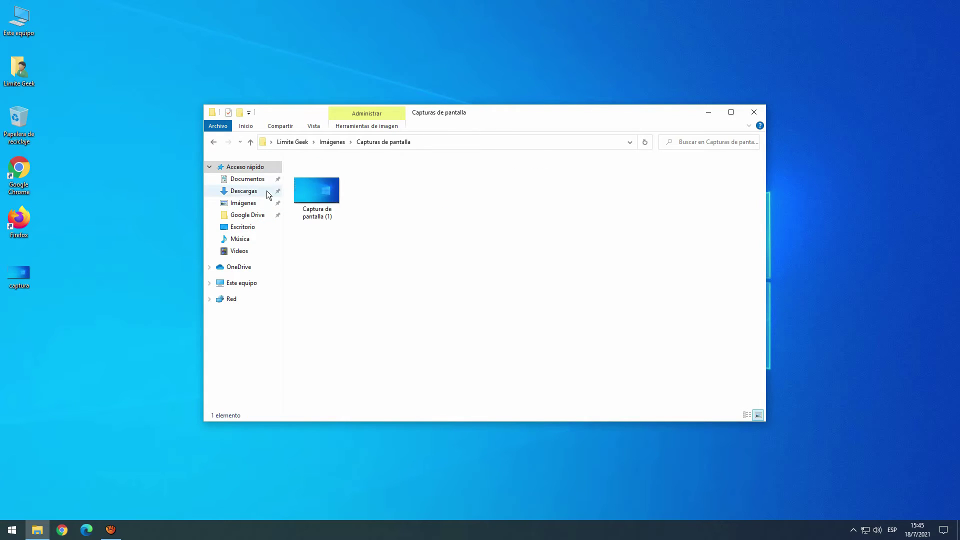
click(310, 193)
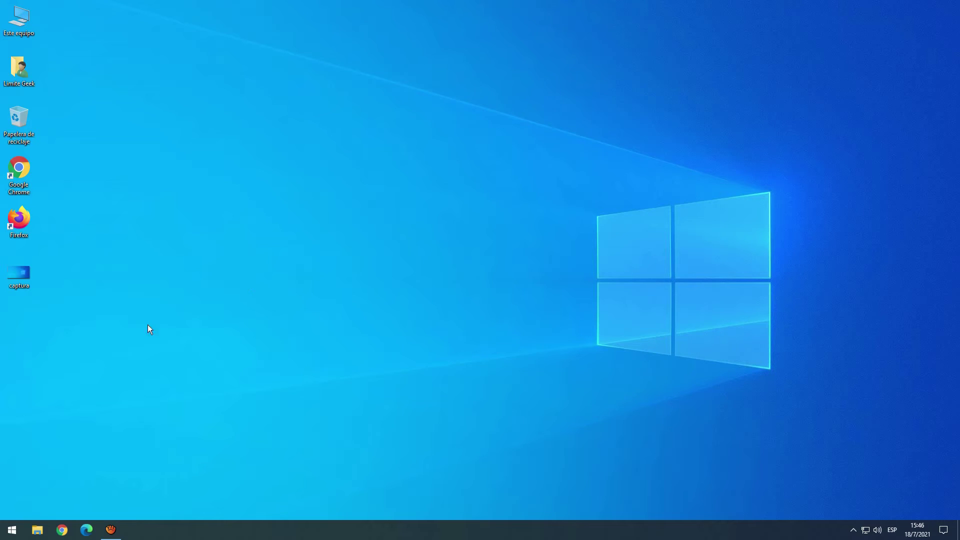
Search Windows for "recorte" and launch Herramienta Recortes
click(12, 530)
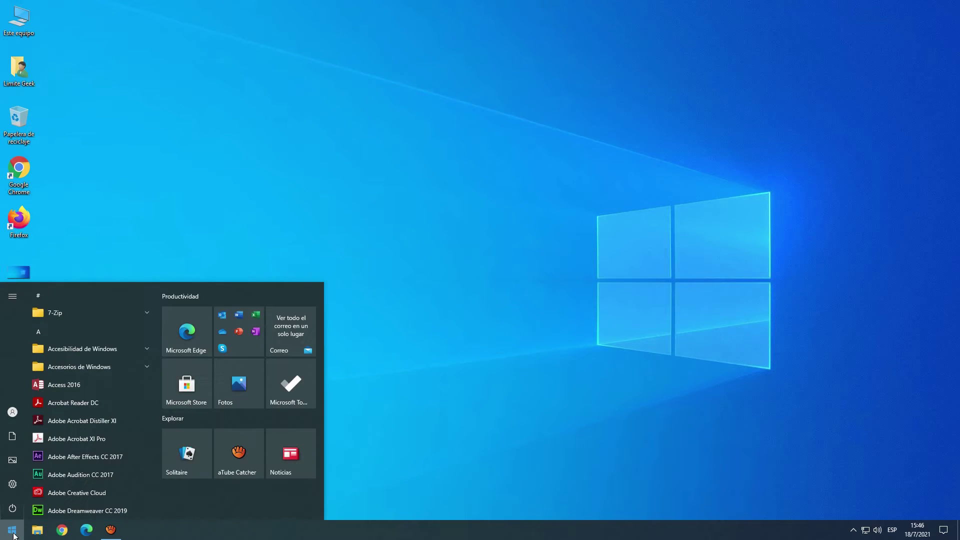
text(rec)
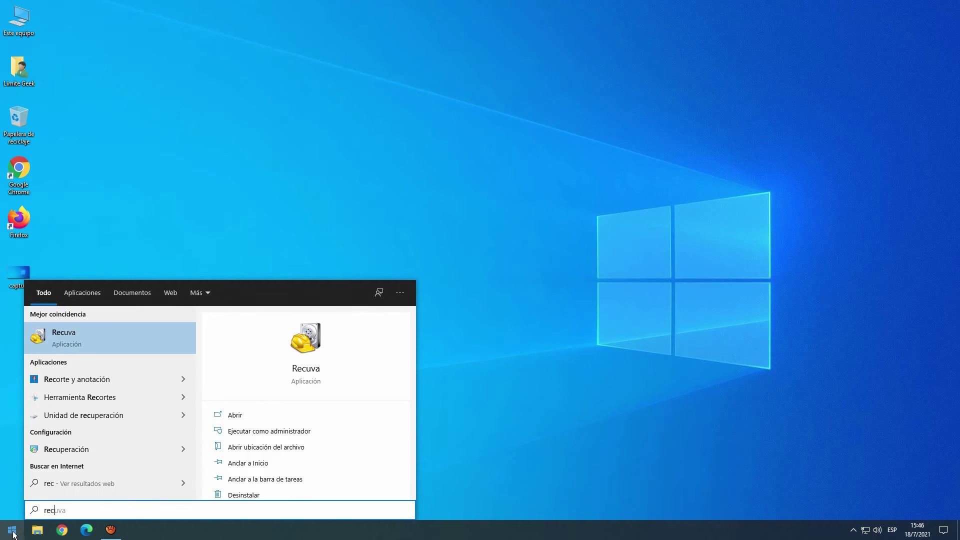
text(orte)
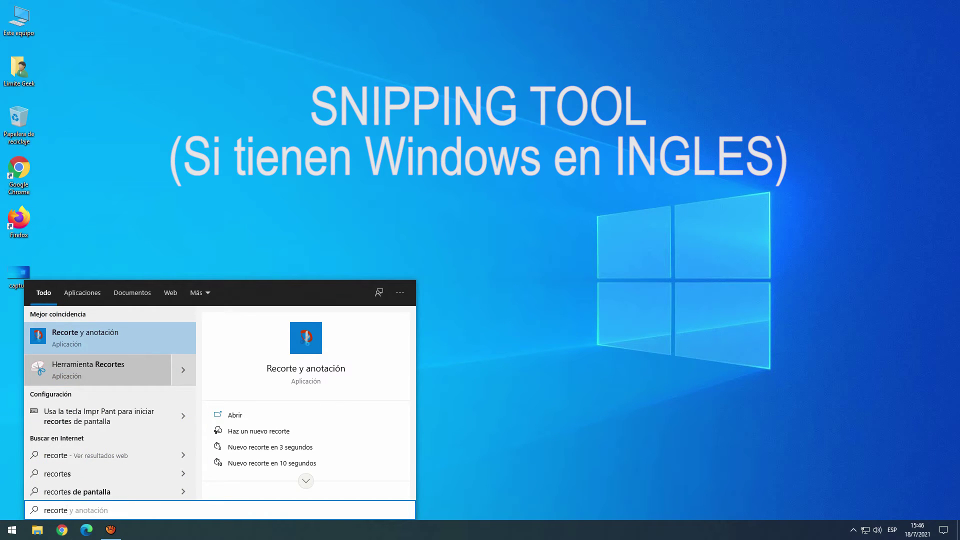
click(100, 370)
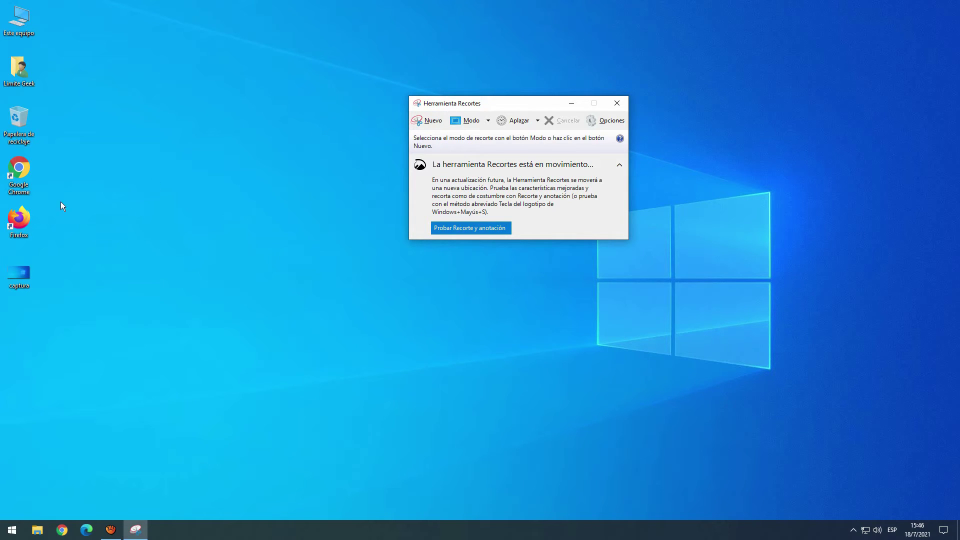
Switch to Google Chrome and load limitegeek.com
double_click(34, 174)
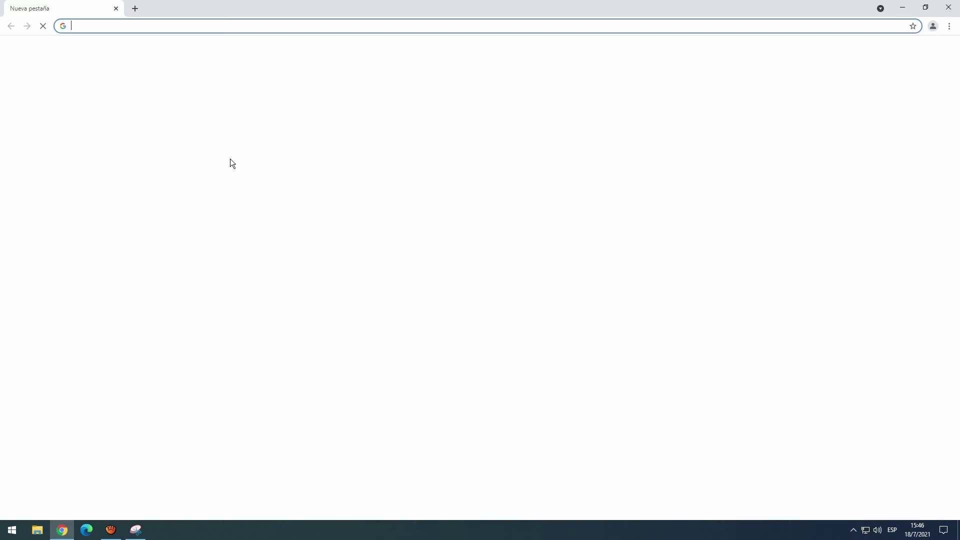
text(limitegeek.com)
key(Return)
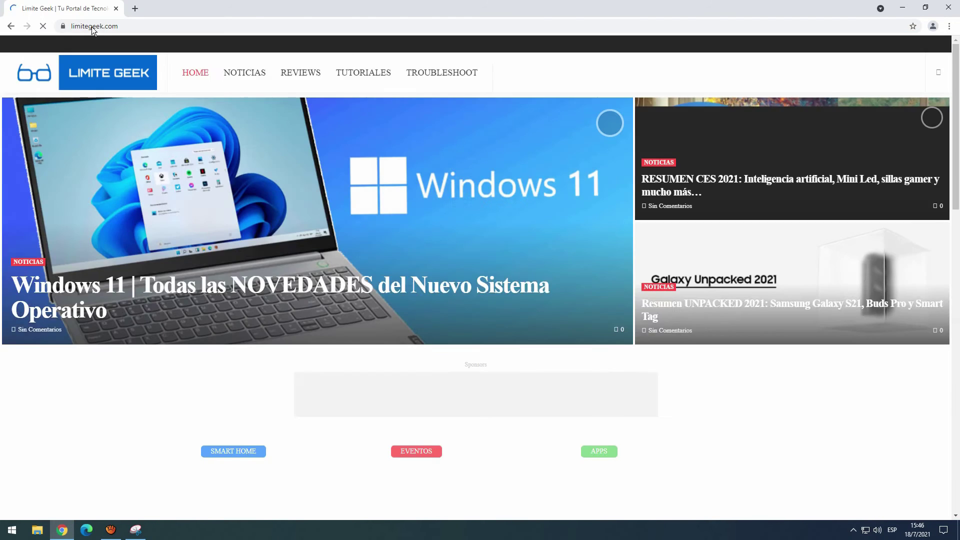
Capture a new rectangular snip of the Windows 11 article banner with Herramienta Recortes
click(136, 530)
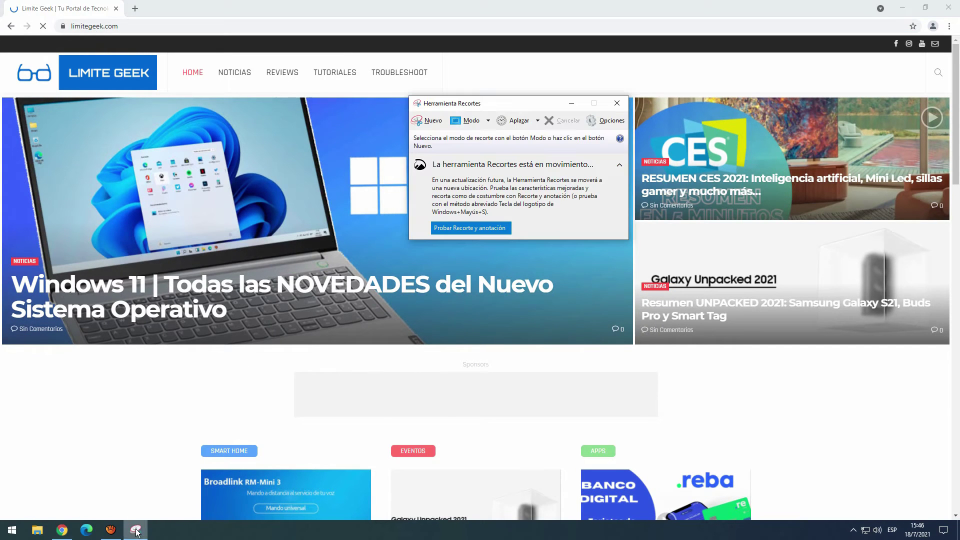
drag(523, 101, 760, 102)
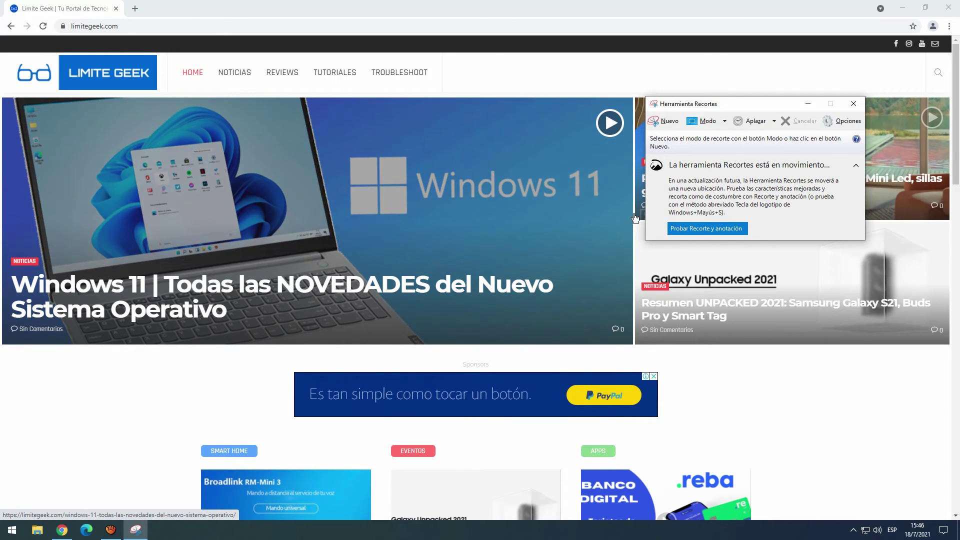
click(667, 121)
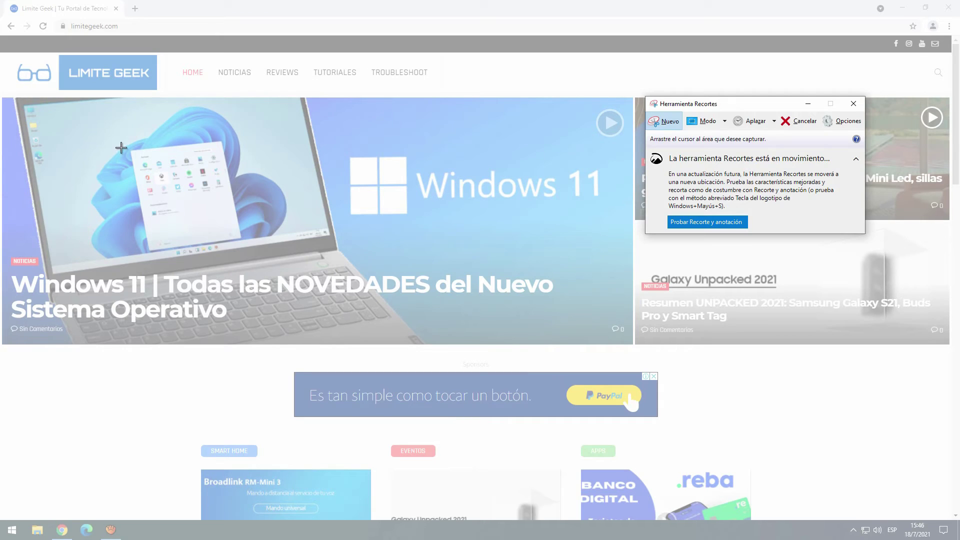
drag(2, 96, 635, 349)
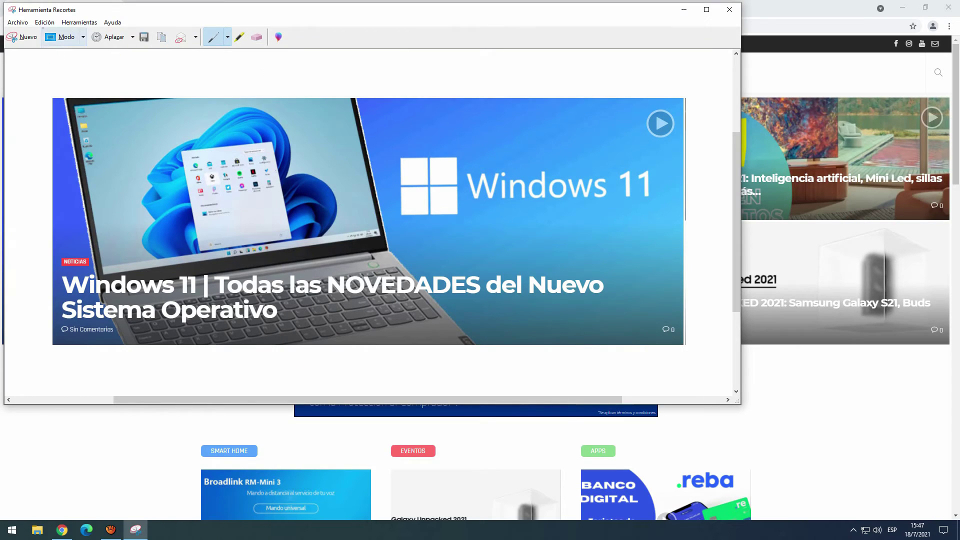
Save the banner snip as a PNG named Captura2 on the Escritorio and close Herramienta Recortes
click(24, 24)
click(24, 24)
click(25, 26)
click(40, 49)
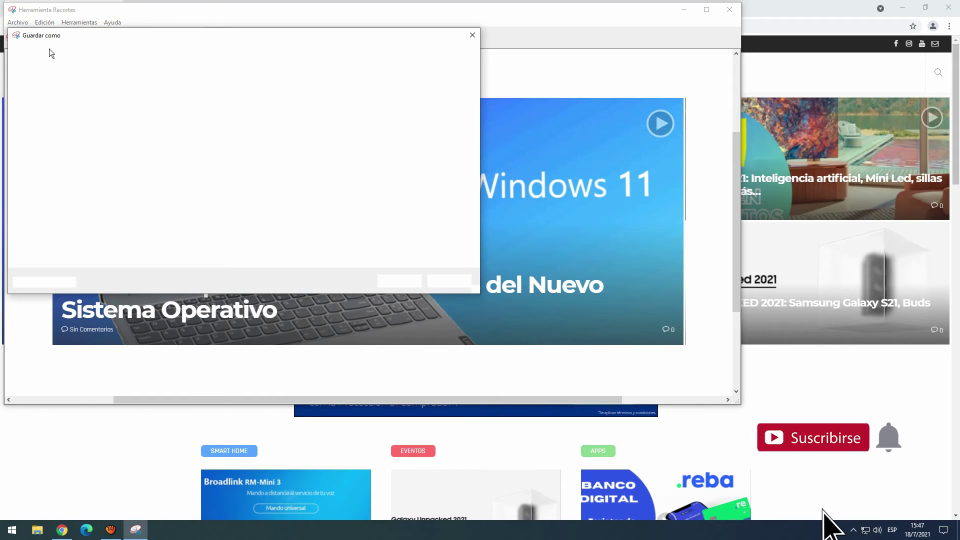
click(110, 228)
text(2)
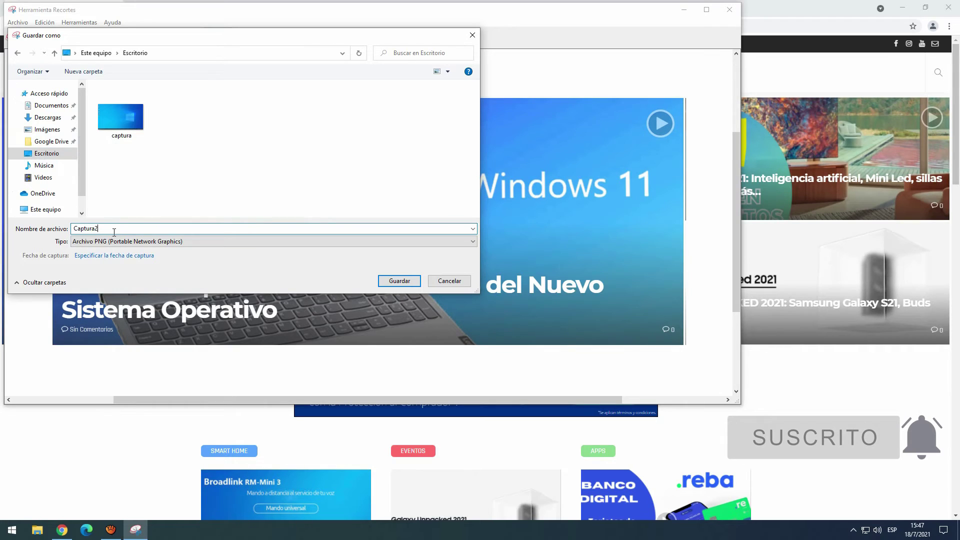
click(400, 281)
click(725, 15)
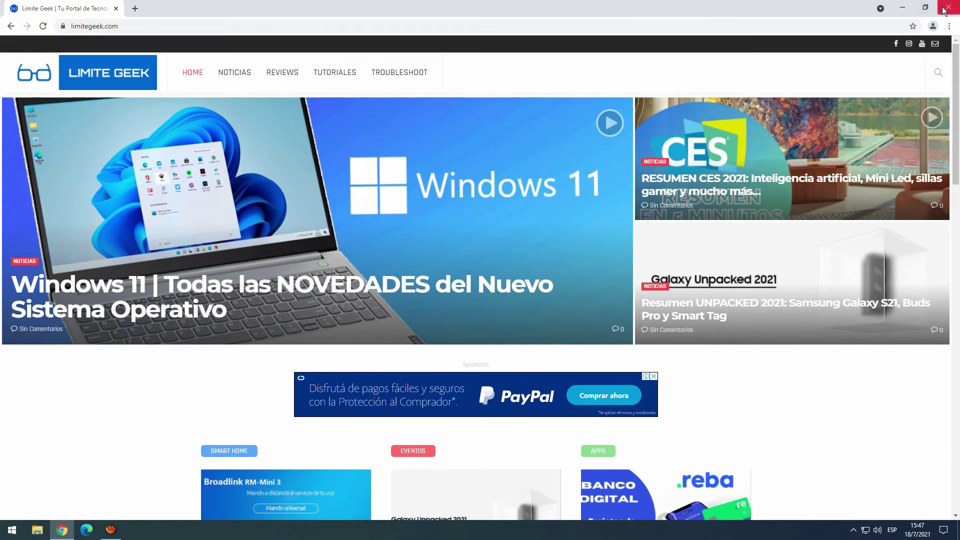
Minimize Chrome and open the Captura2 image from the desktop to view it
click(902, 7)
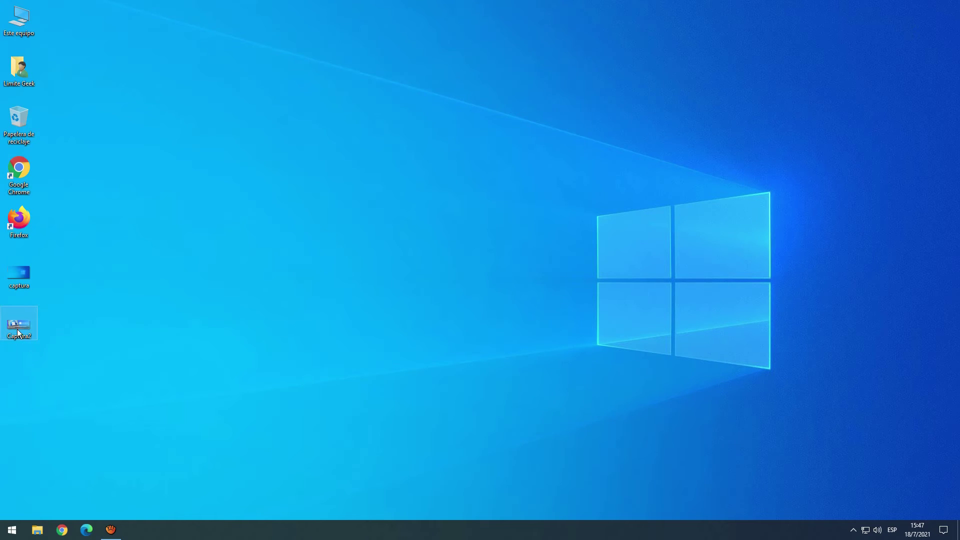
double_click(22, 324)
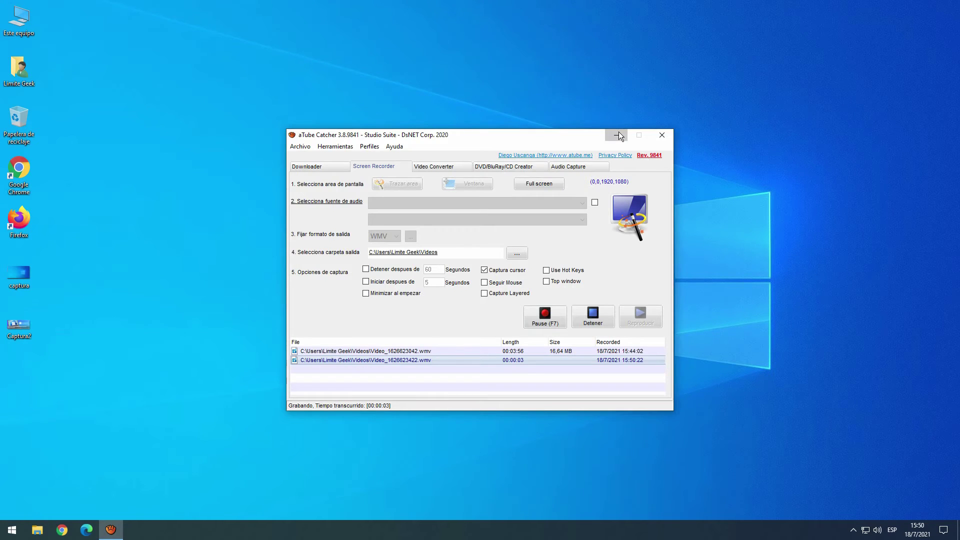
Minimize aTube Catcher, take a rectangular snip of the desktop's icons and part of the wallpaper, and open it in Recorte y anotación
click(618, 131)
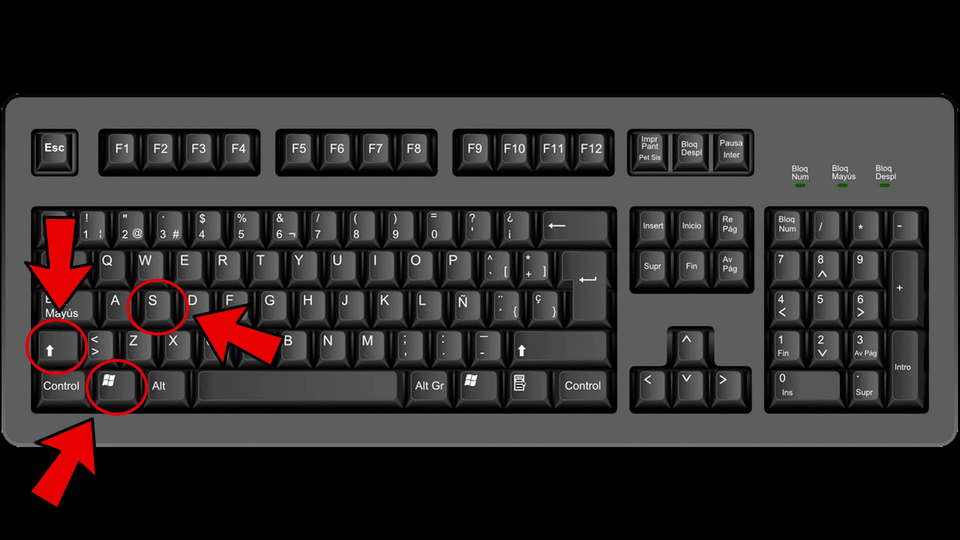
key(super+shift+s)
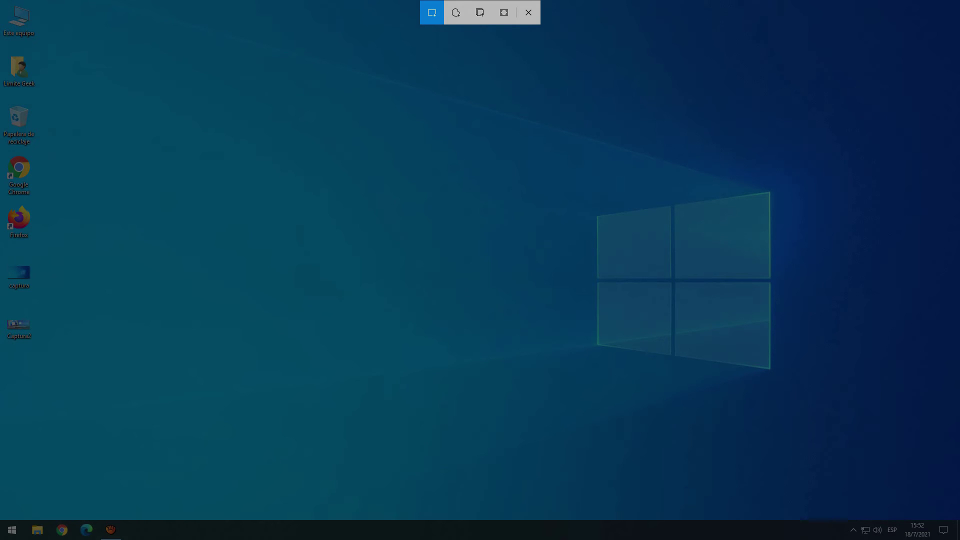
mouse_move(3, 44)
mouse_down()
mouse_move(43, 235)
mouse_move(167, 370)
mouse_move(459, 356)
mouse_move(645, 360)
mouse_up()
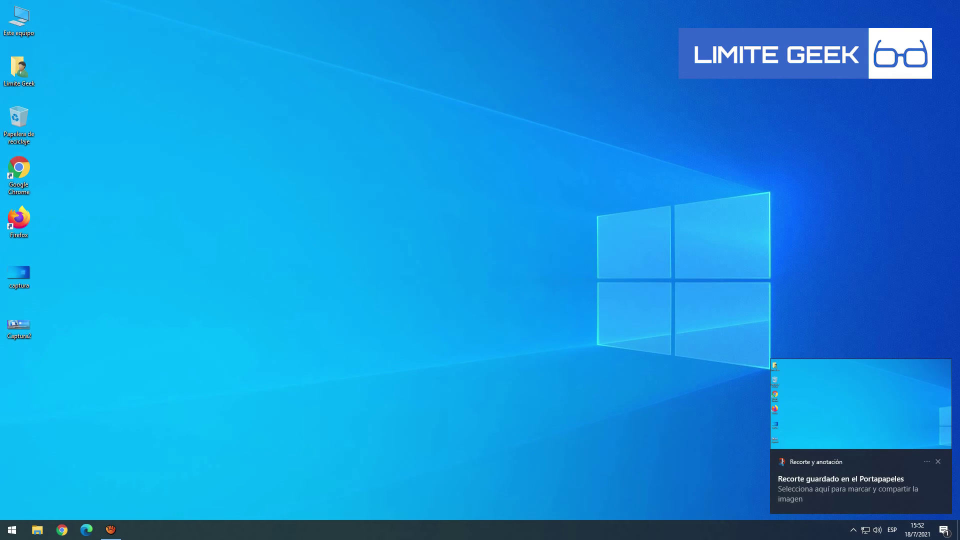
click(827, 452)
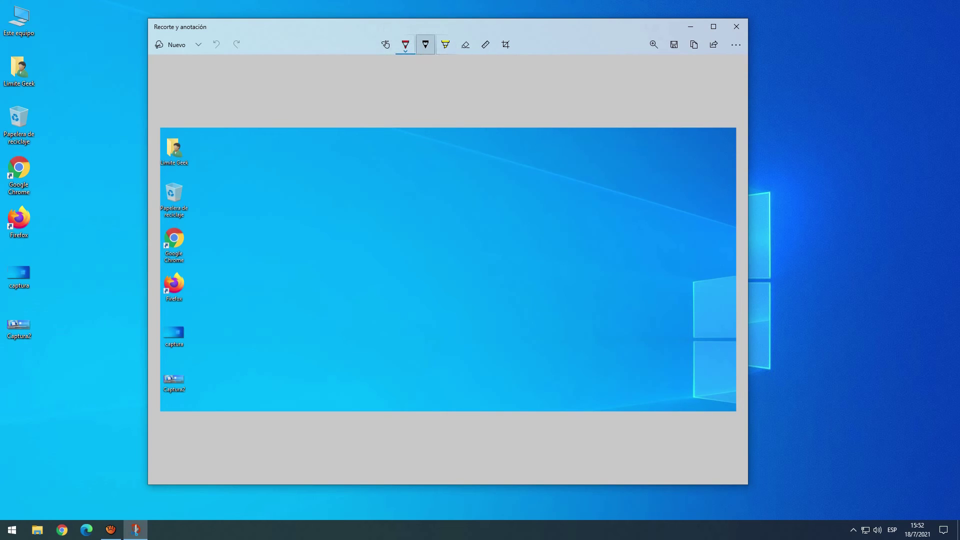
click(405, 44)
click(406, 44)
click(341, 116)
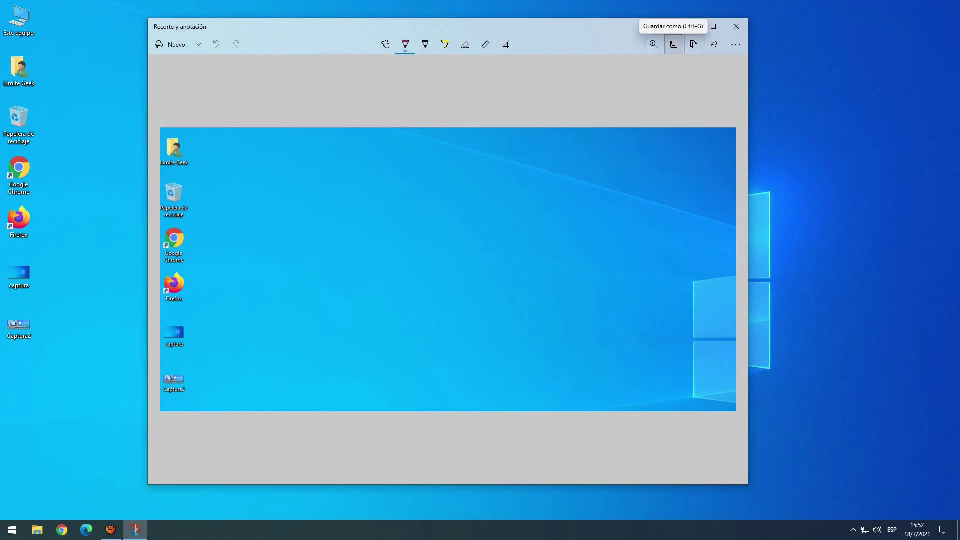
Save the desktop snip as a PNG named captura3 on the Escritorio and close Recorte y anotación
click(674, 44)
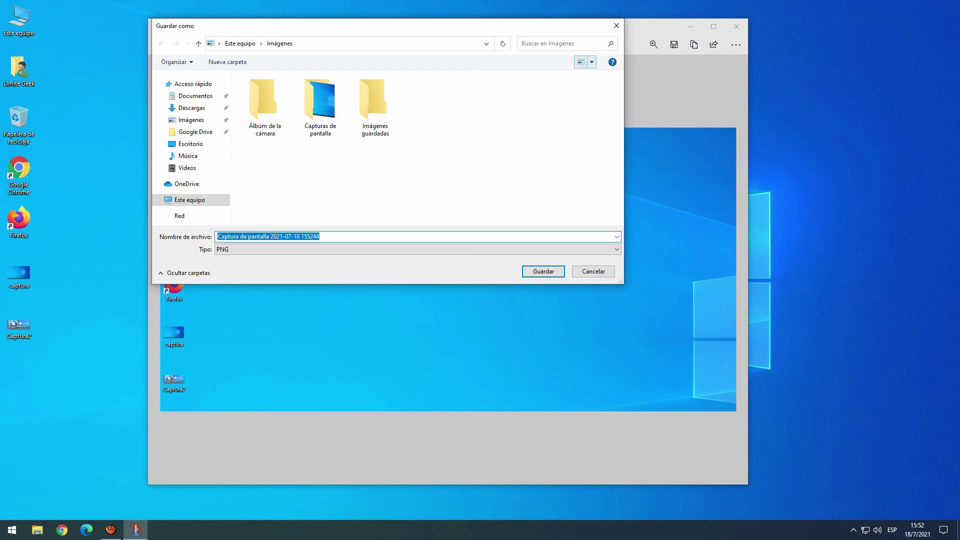
click(190, 144)
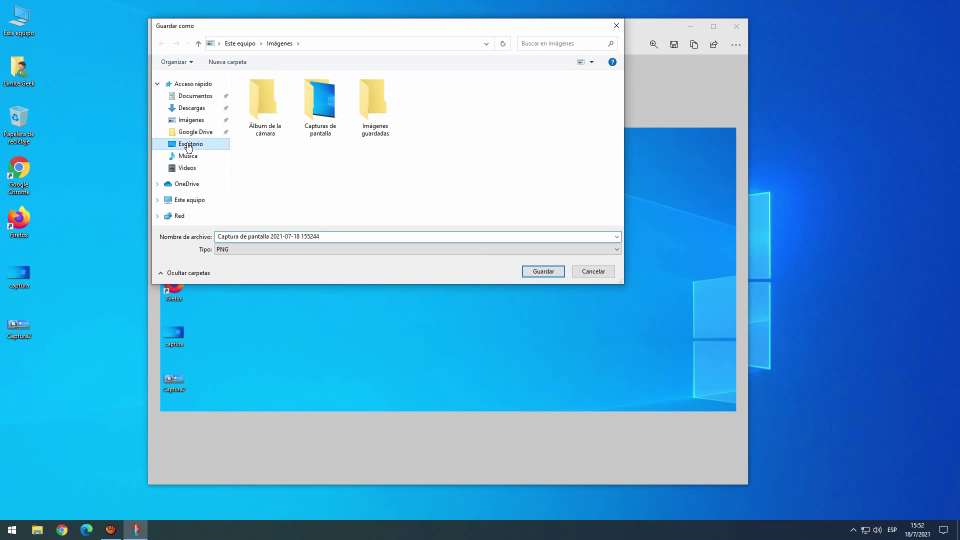
text(captura3)
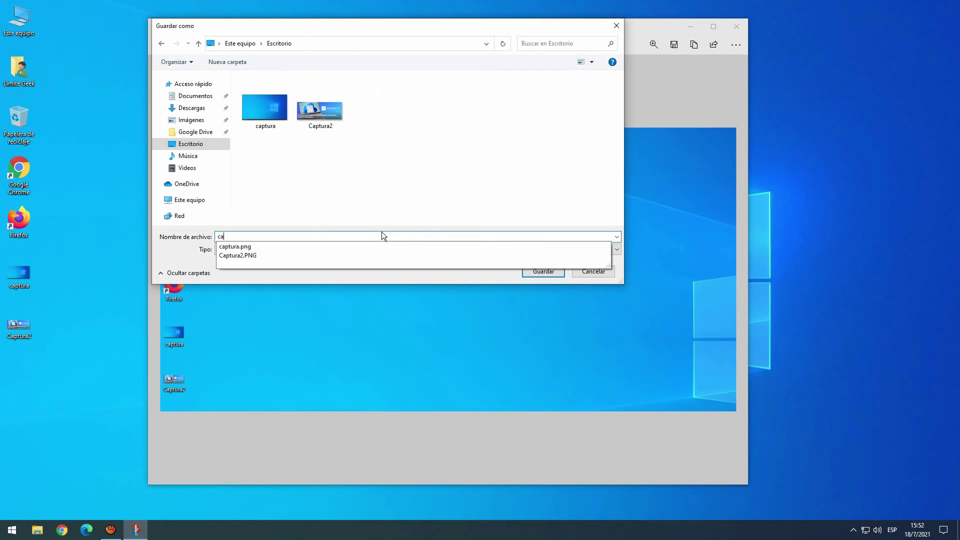
key(Return)
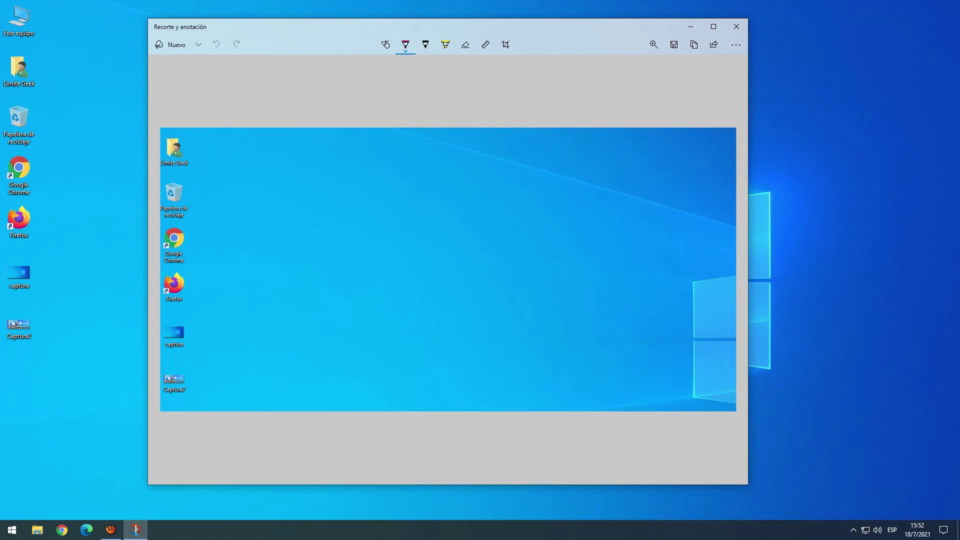
click(736, 27)
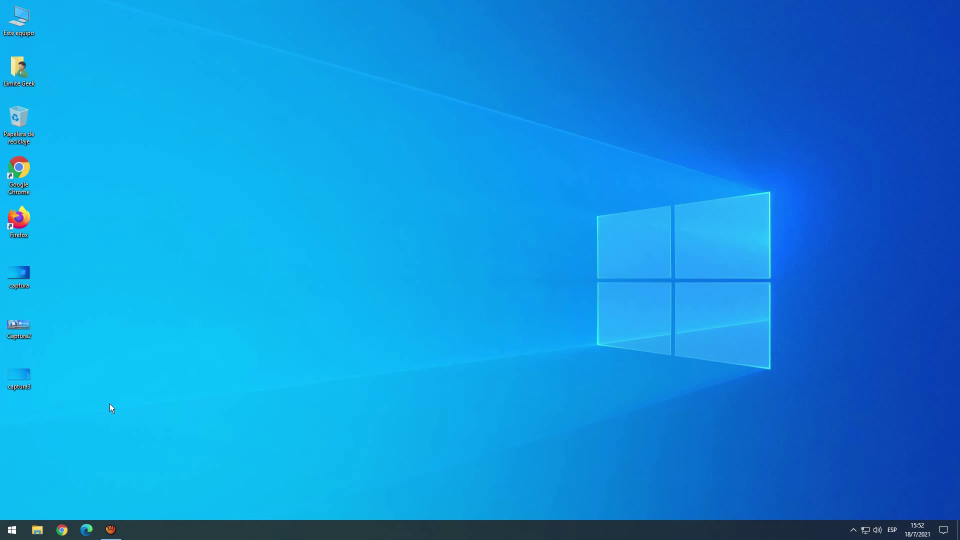